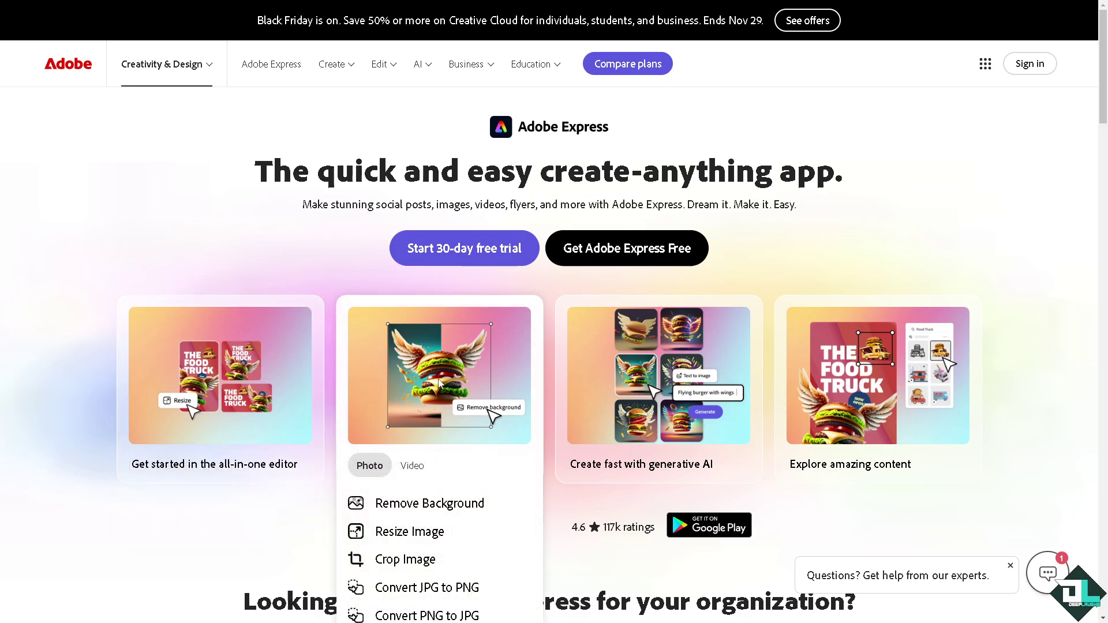
Sign in through the extra sign-in options and open the 'ADOBE EXPRESS TOPICS' project
mouse_move(627, 383)
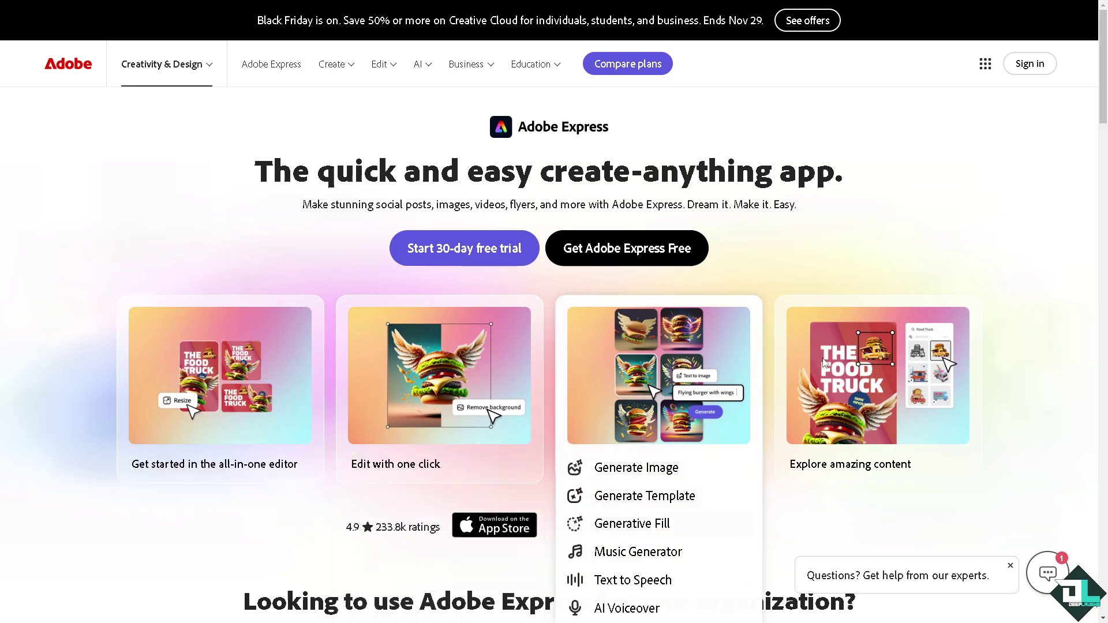
mouse_move(827, 362)
mouse_move(687, 361)
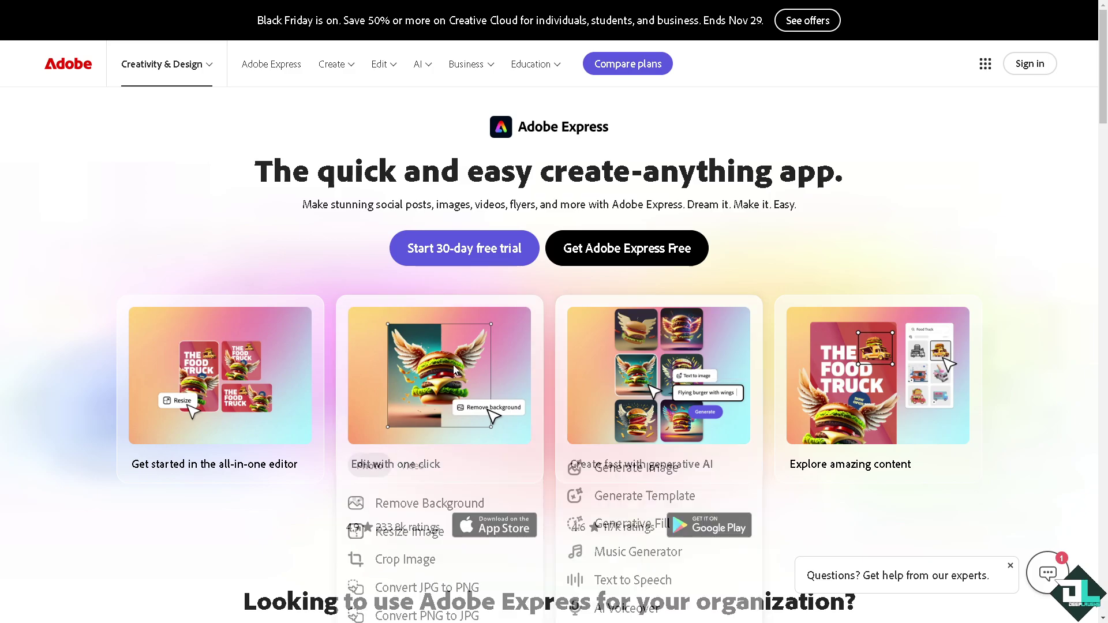
mouse_move(234, 377)
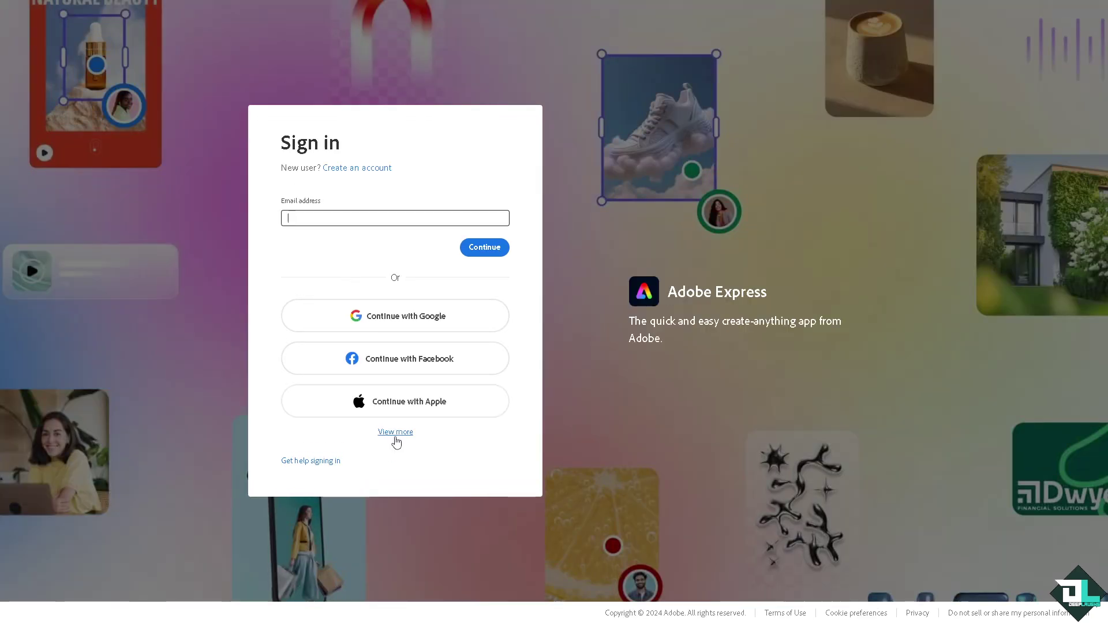
click(396, 433)
click(388, 115)
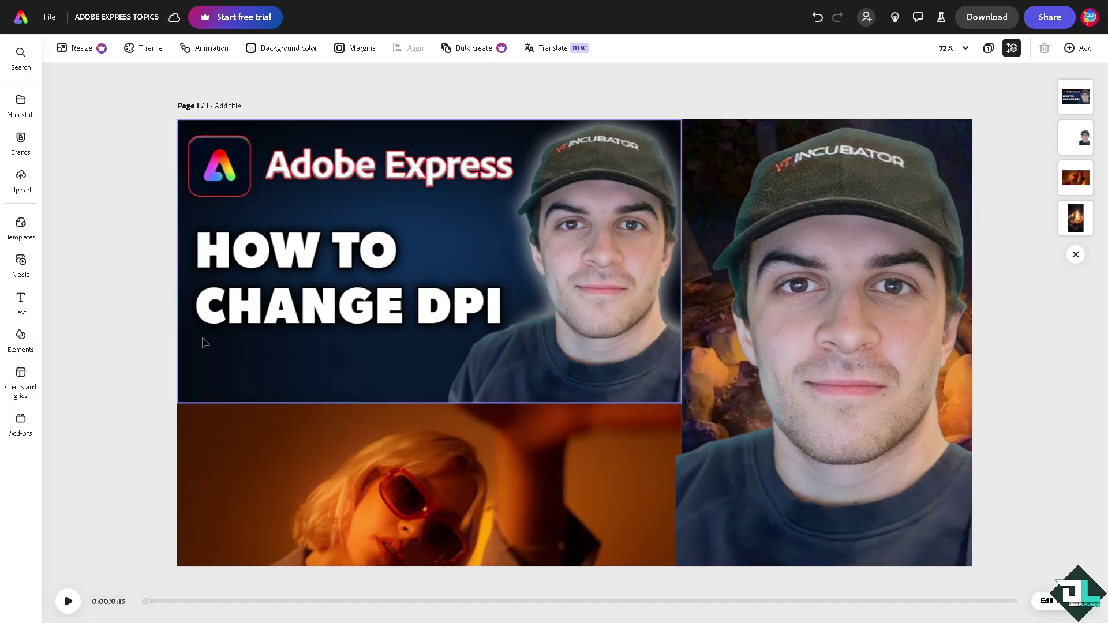
Choose PDF Print (Best for printing) as the download format, then close the Download panel
click(1002, 17)
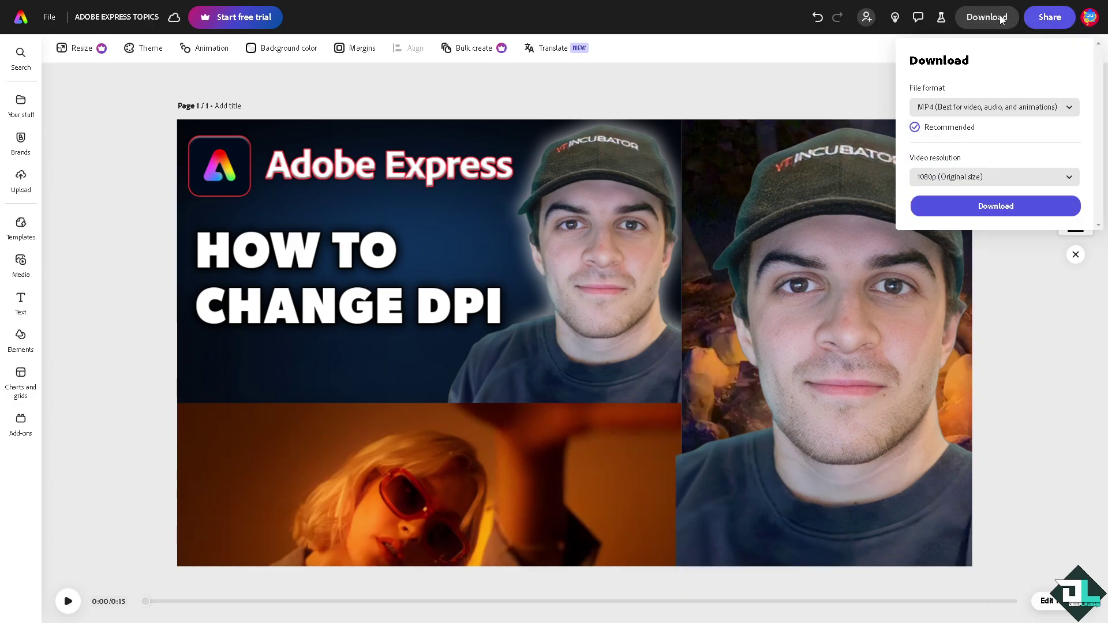
click(1014, 109)
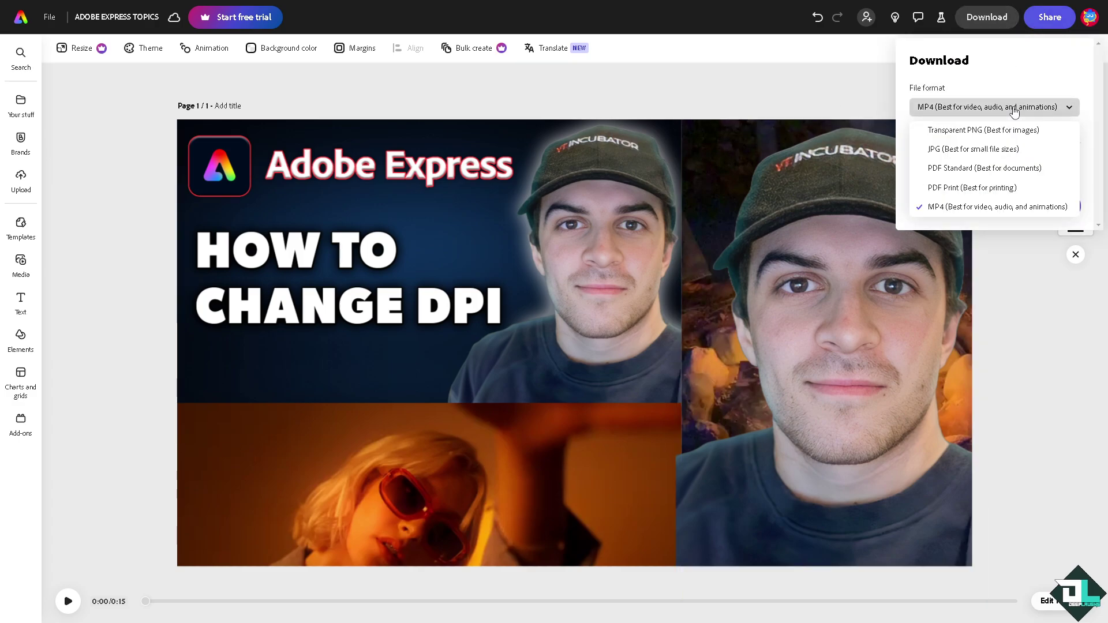
click(963, 190)
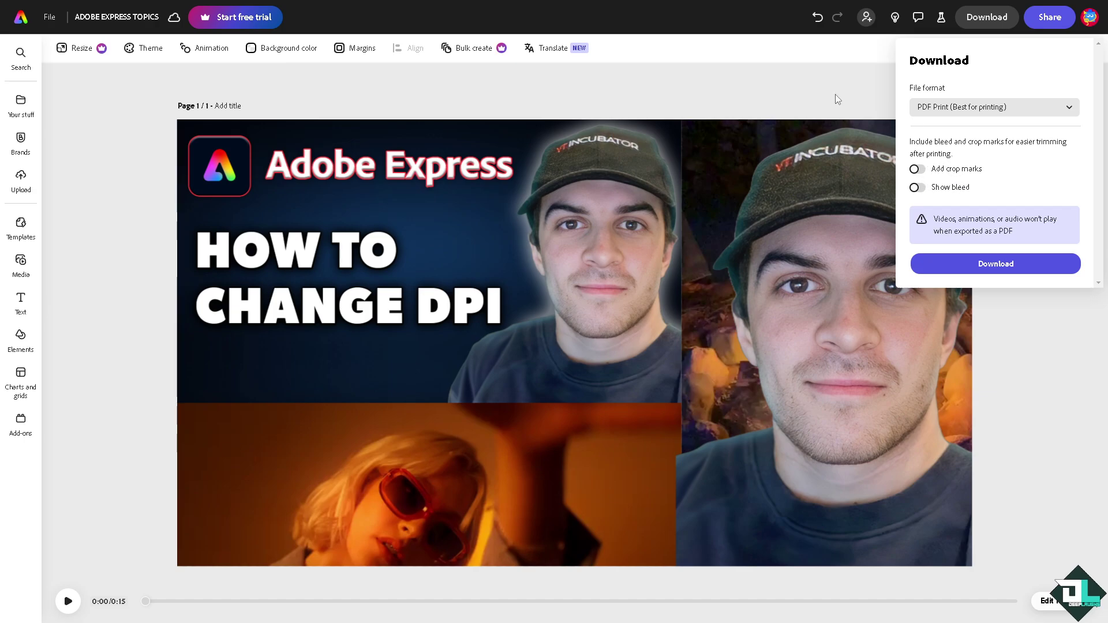
click(651, 93)
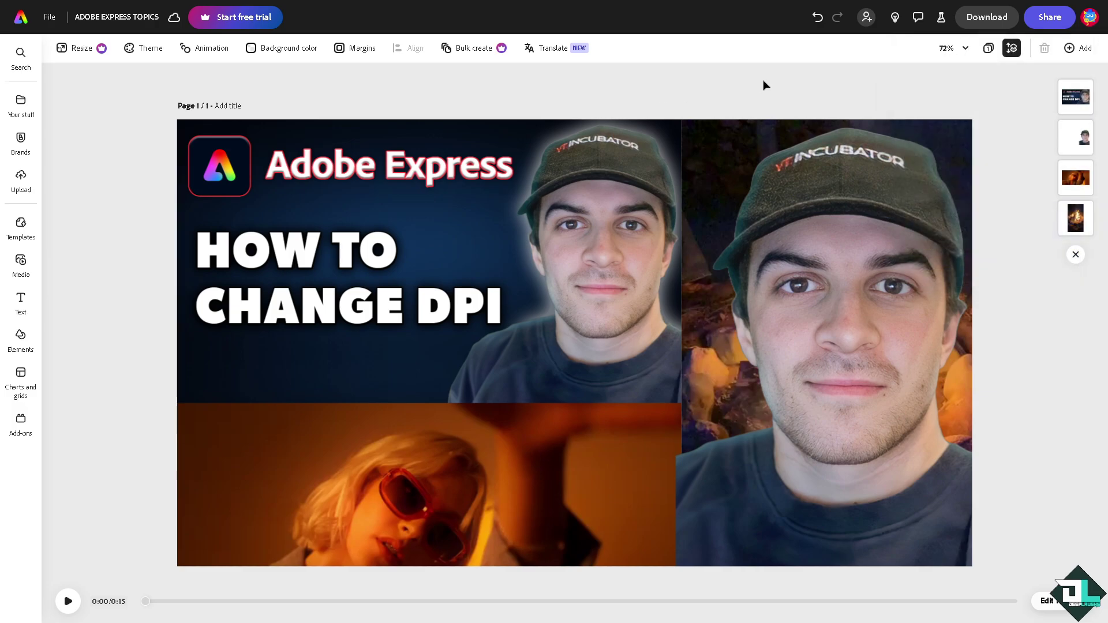
Add a custom-size page, replacing 1920 × 1080 with 3000 × 4000 px, keeping pixels
click(1076, 51)
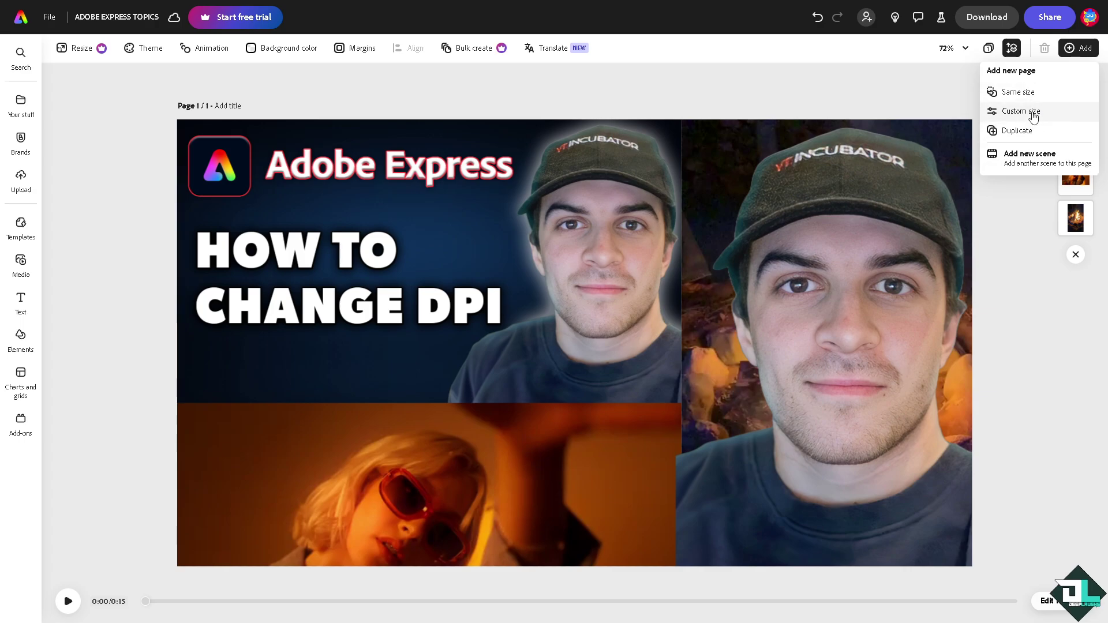
click(1032, 116)
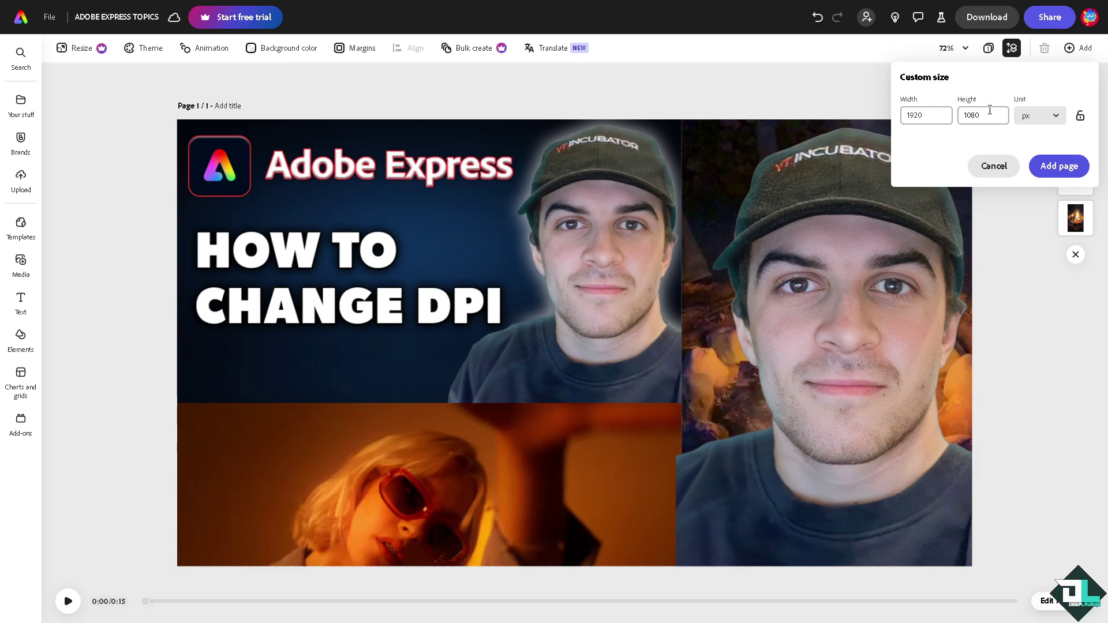
click(933, 116)
double_click(933, 115)
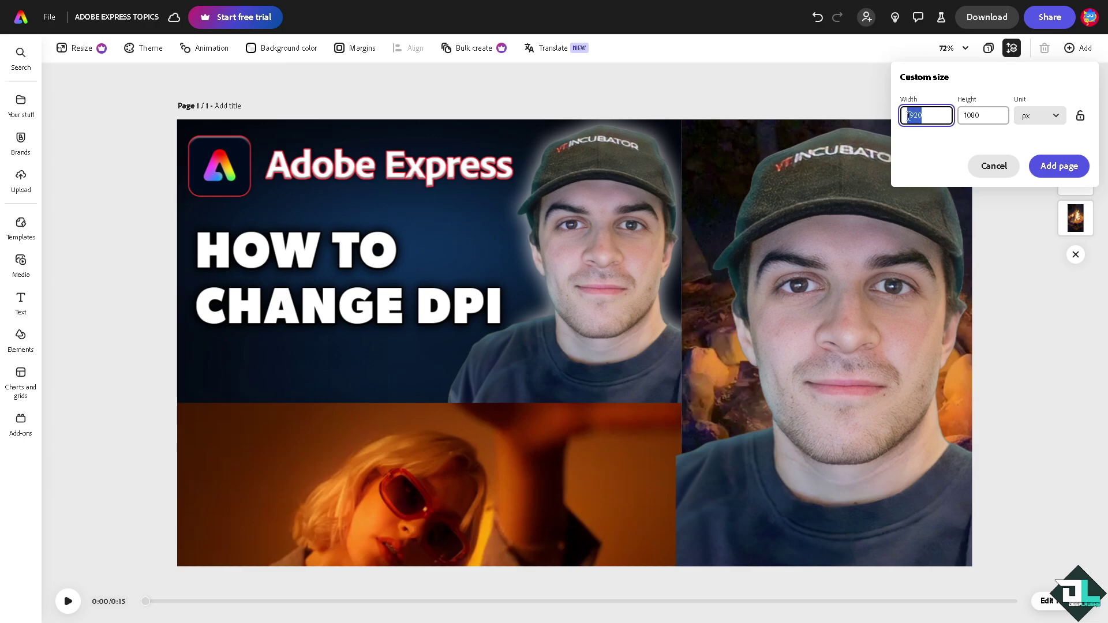
click(1047, 116)
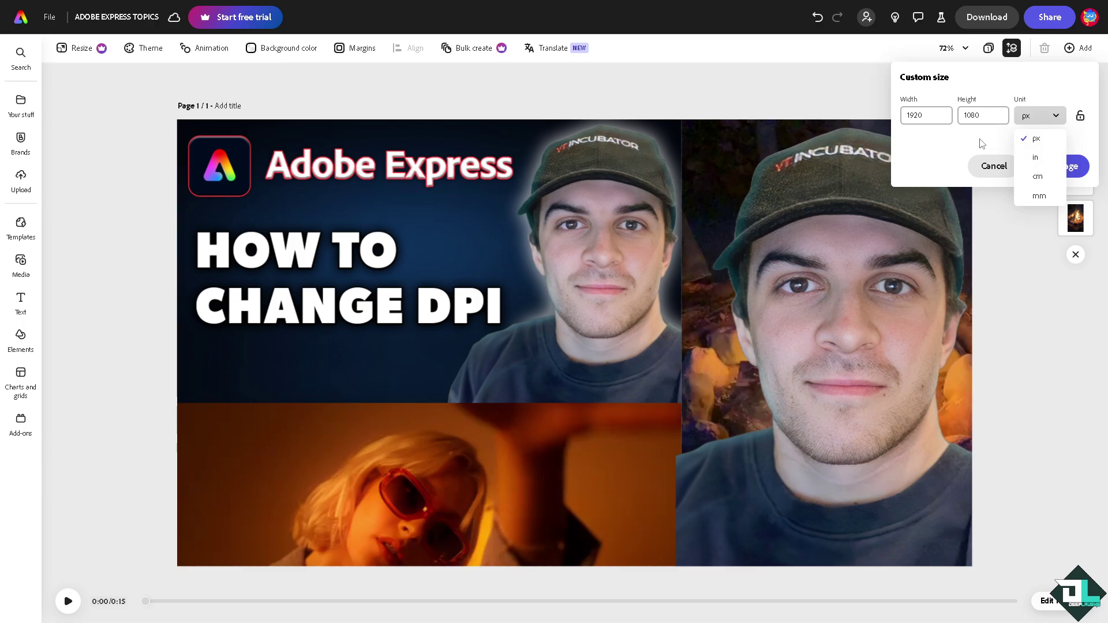
click(934, 116)
drag(939, 115, 904, 119)
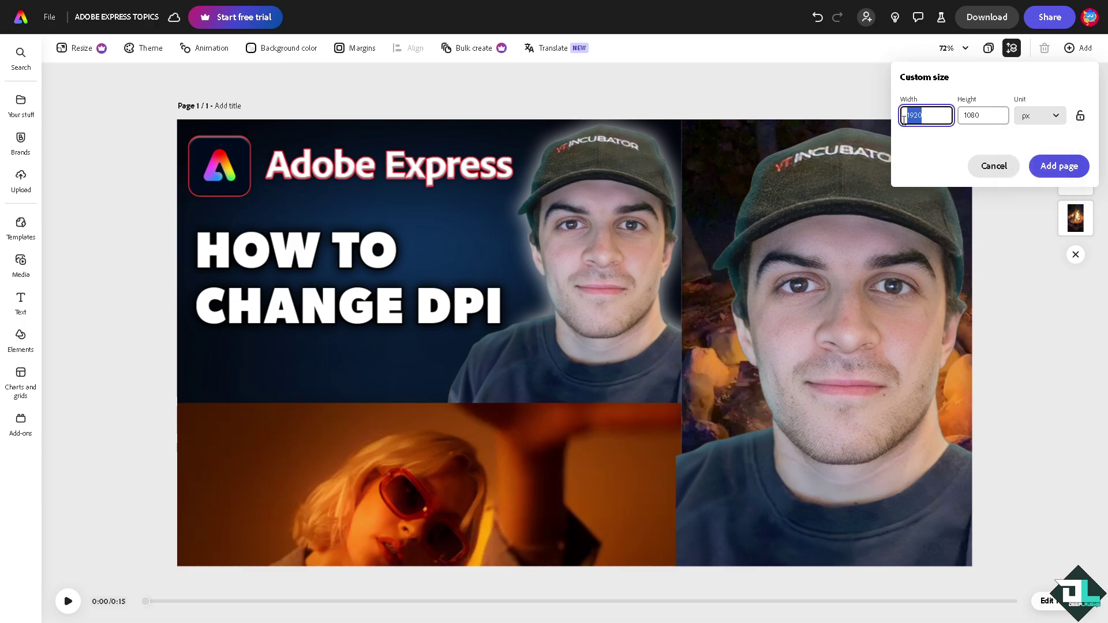
text(3000)
click(992, 116)
drag(992, 116, 944, 118)
text(4000)
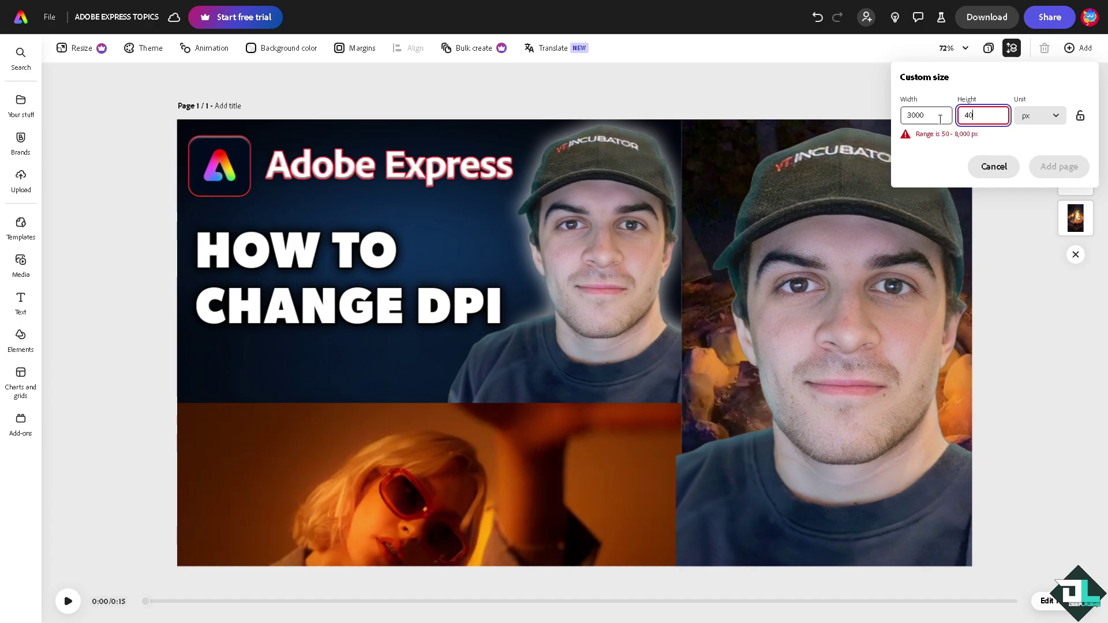
click(951, 156)
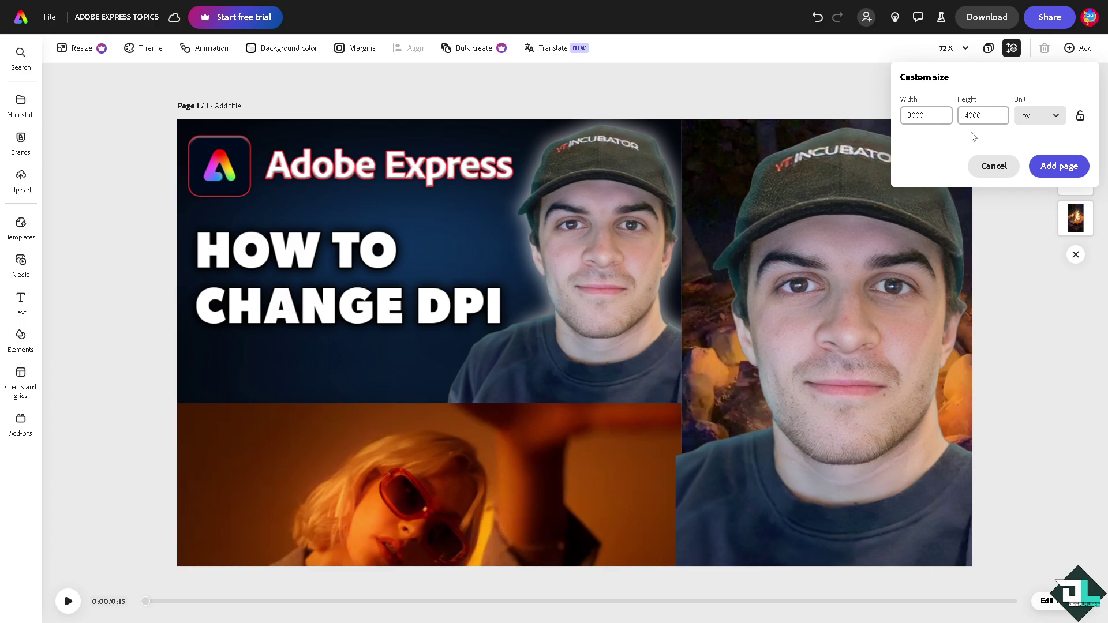
click(1065, 172)
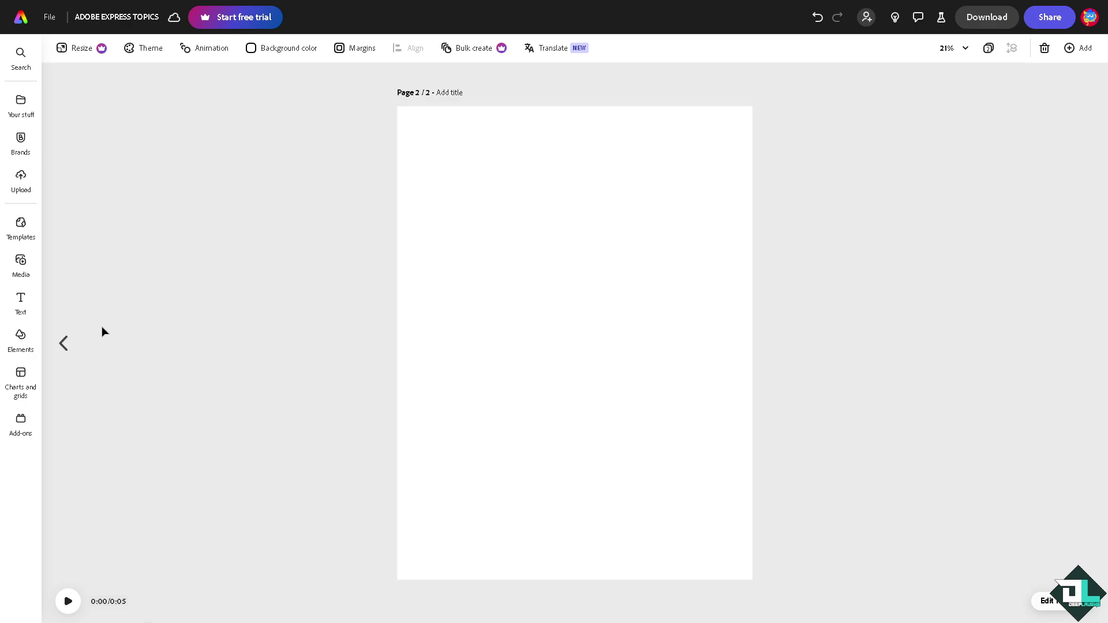
On page 1, select the orange video, HOW TO CHANGE DPI image and face image, then group them
click(63, 343)
click(535, 184)
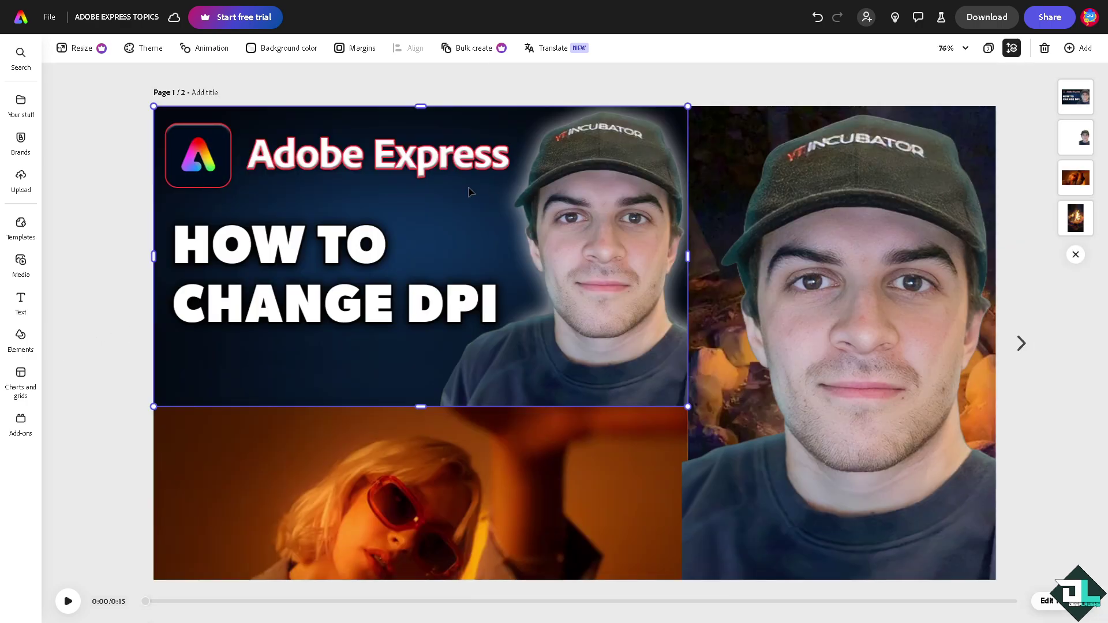
key(ctrl+a)
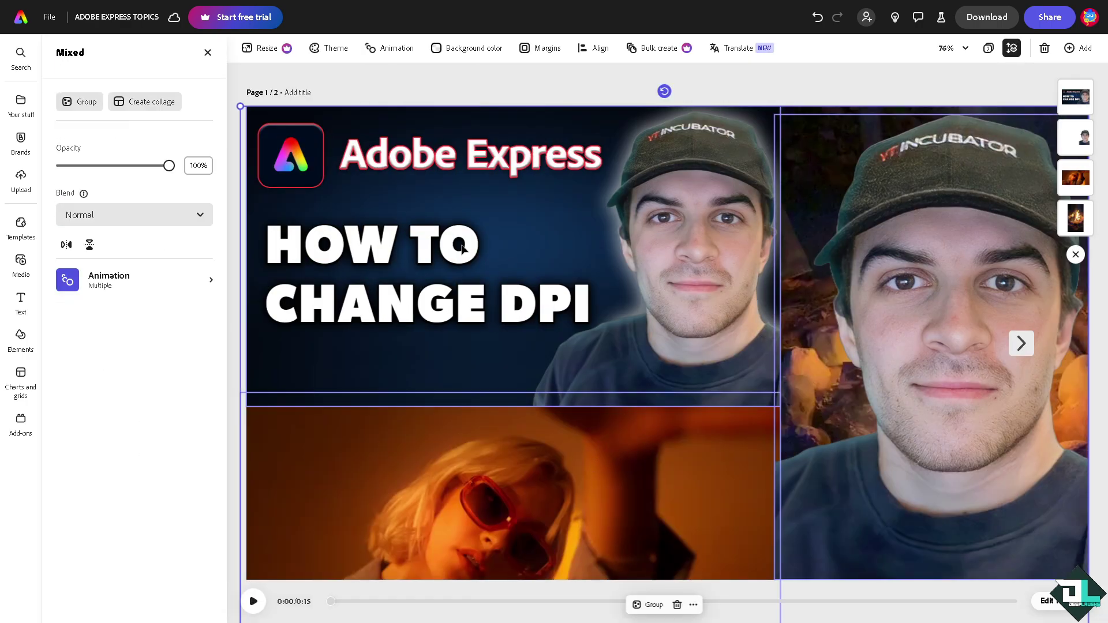
click(628, 479)
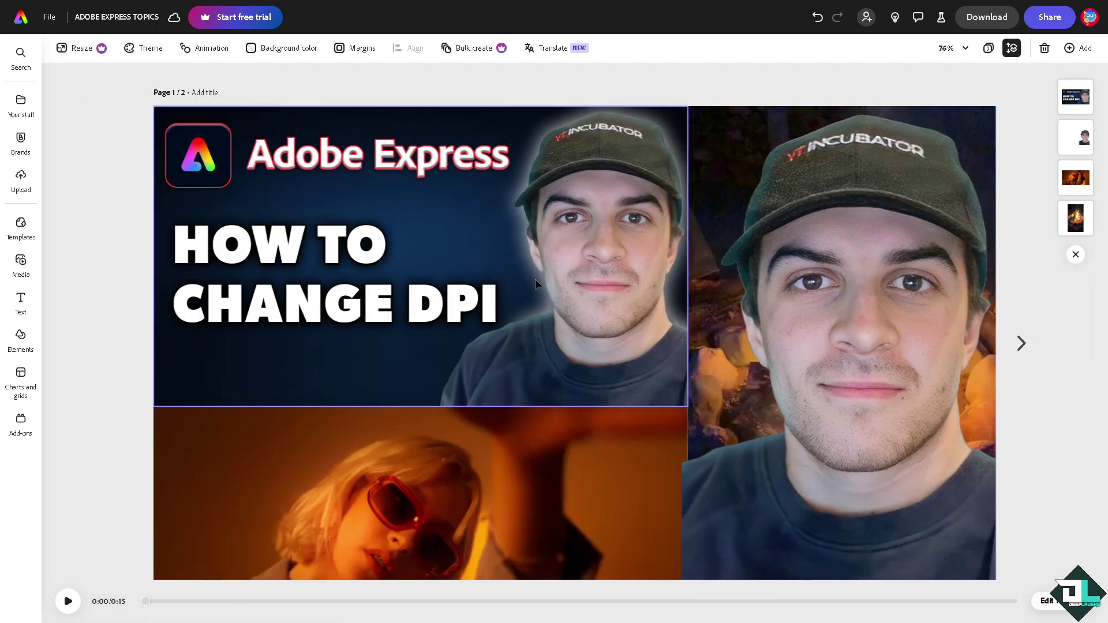
click(528, 262)
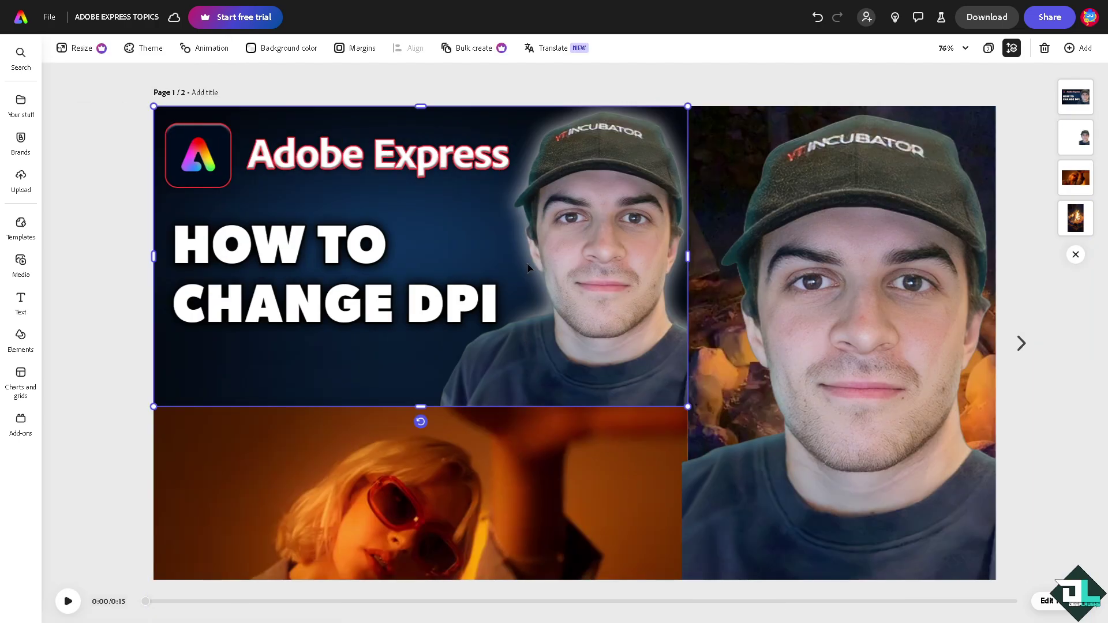
shift+click(824, 273)
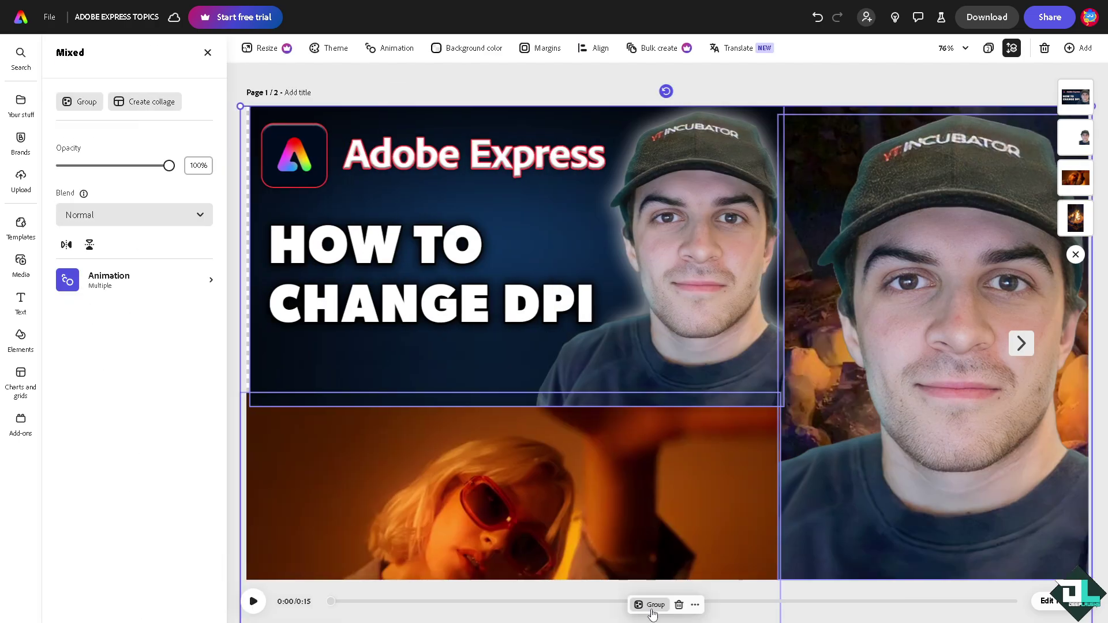
click(656, 605)
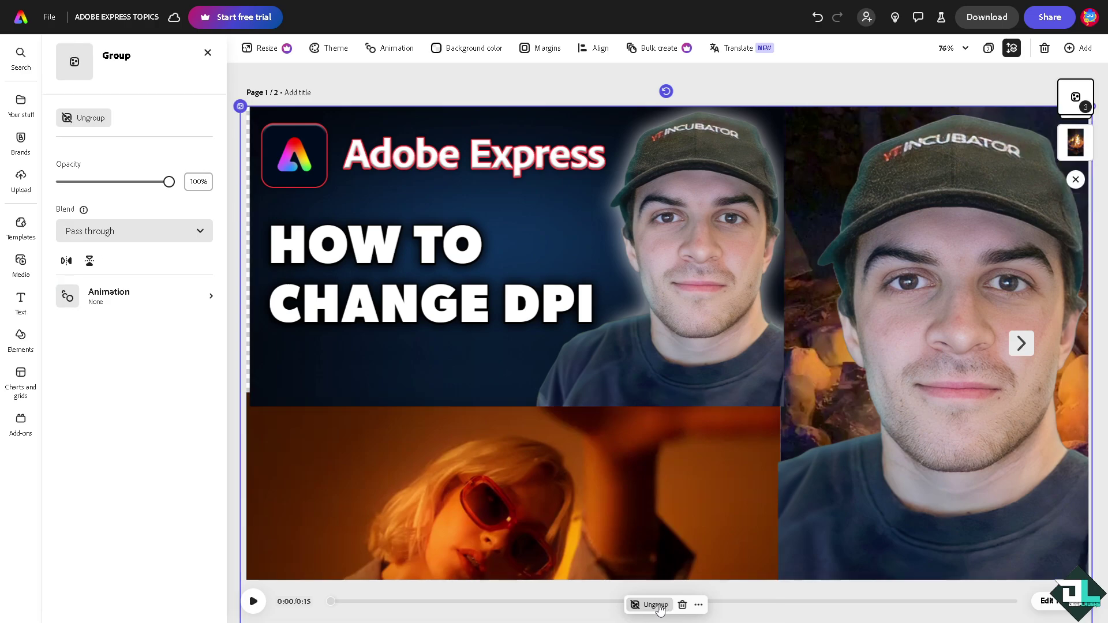
Copy the grouped collage and go to the blank second page
right_click(560, 209)
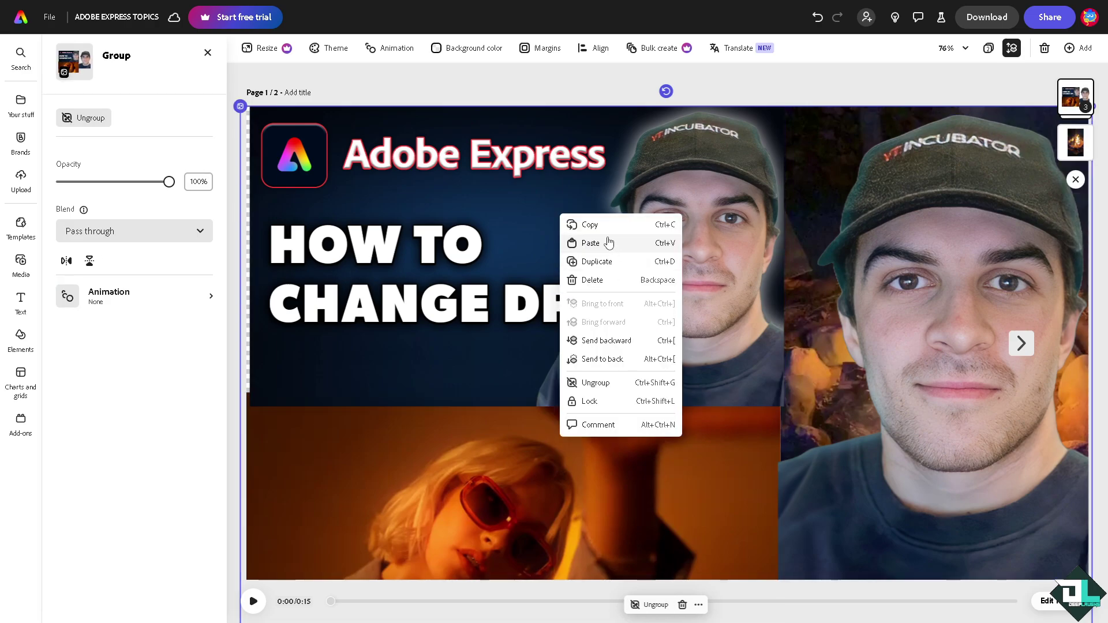
click(580, 224)
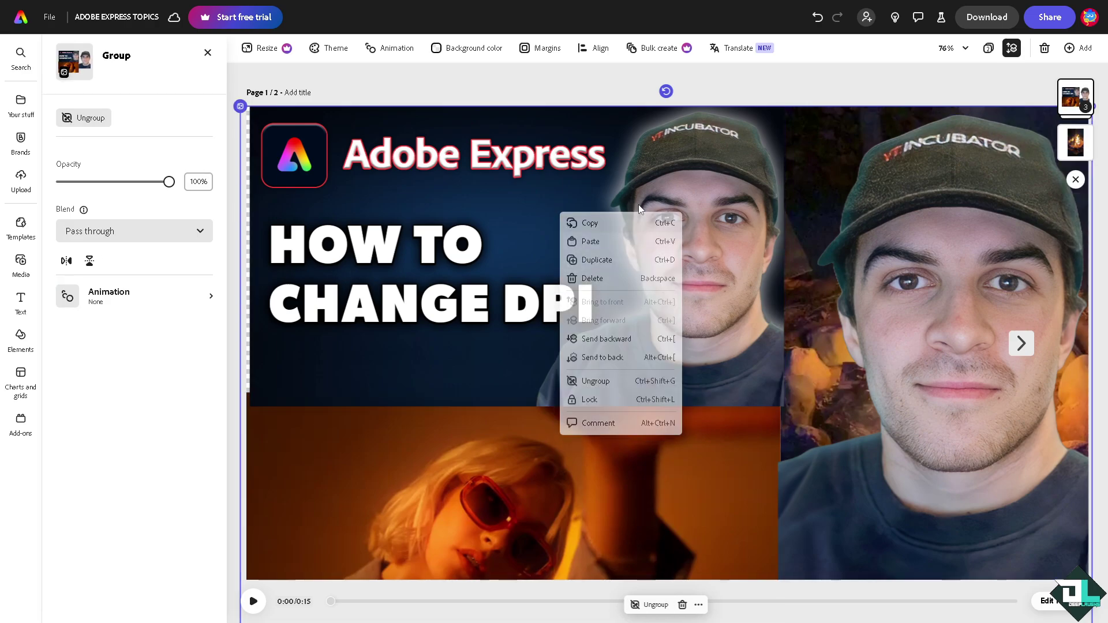
click(1020, 343)
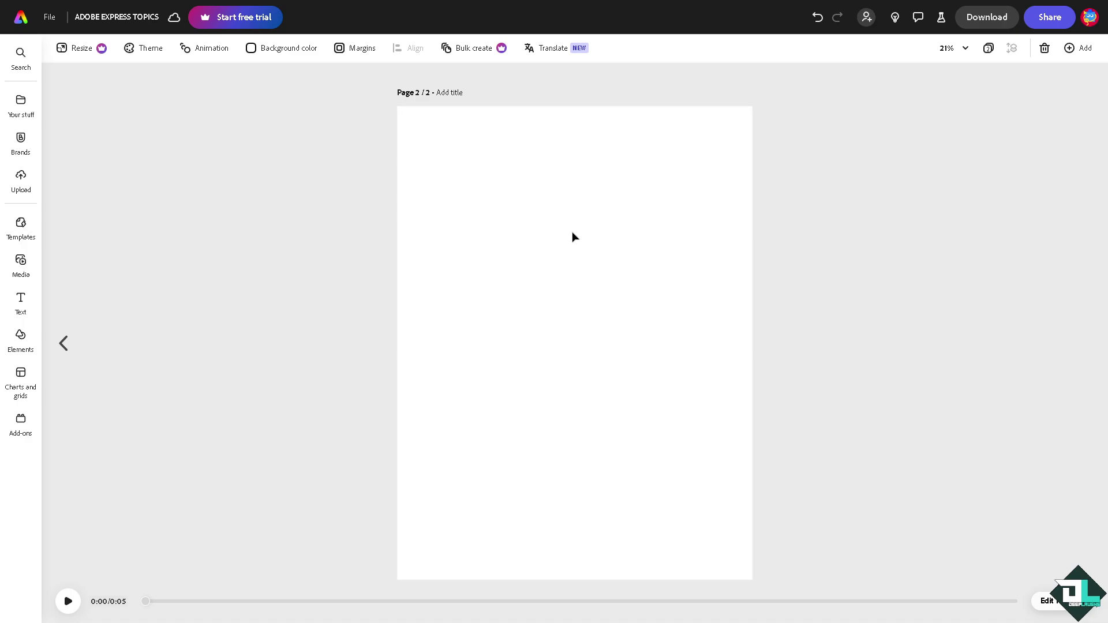
Paste the copied collage onto page 2 and drag its corner to fill the page width
right_click(495, 225)
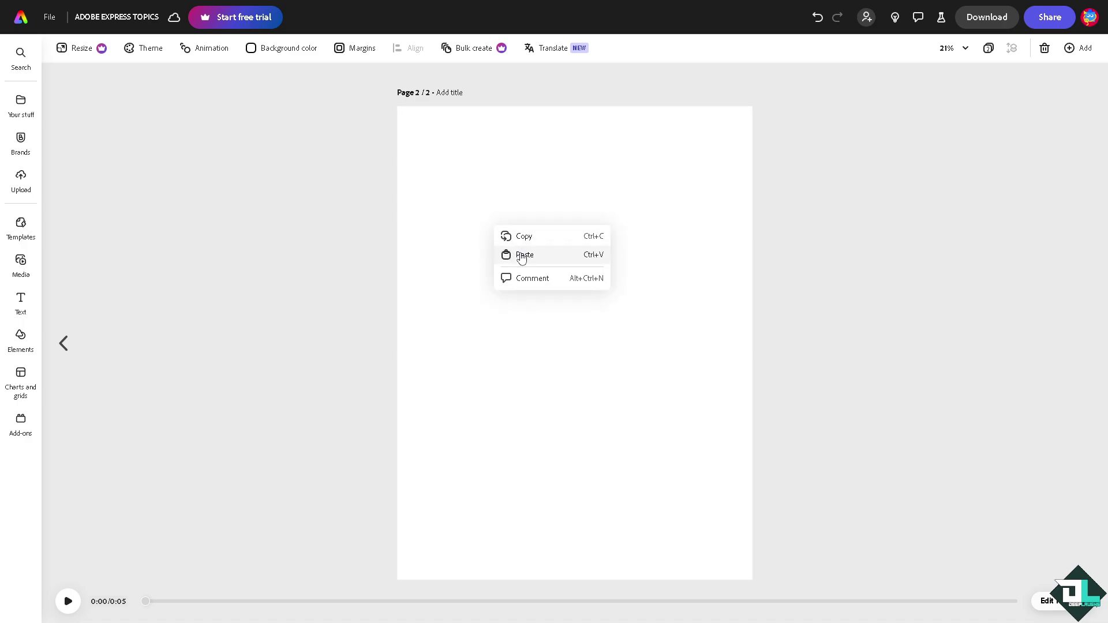
click(522, 256)
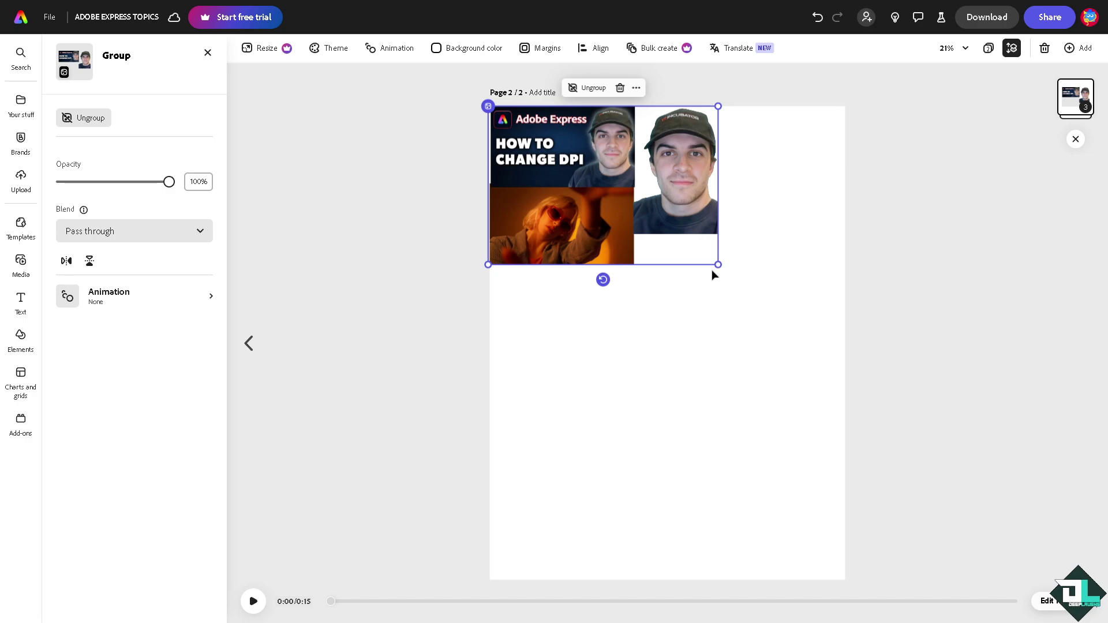
drag(718, 265, 835, 366)
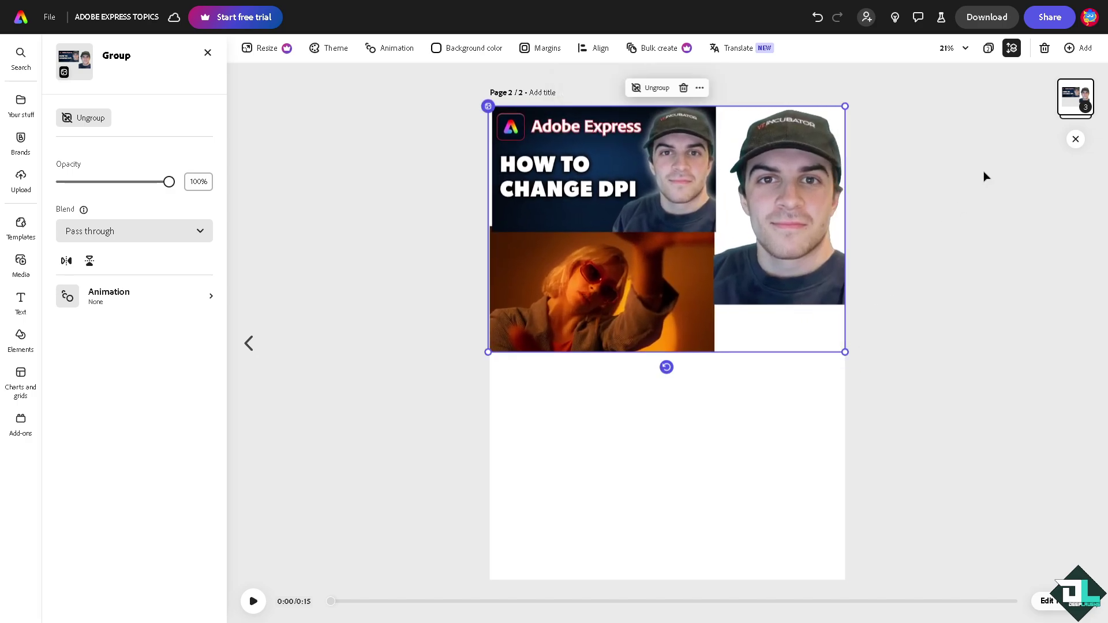
click(987, 17)
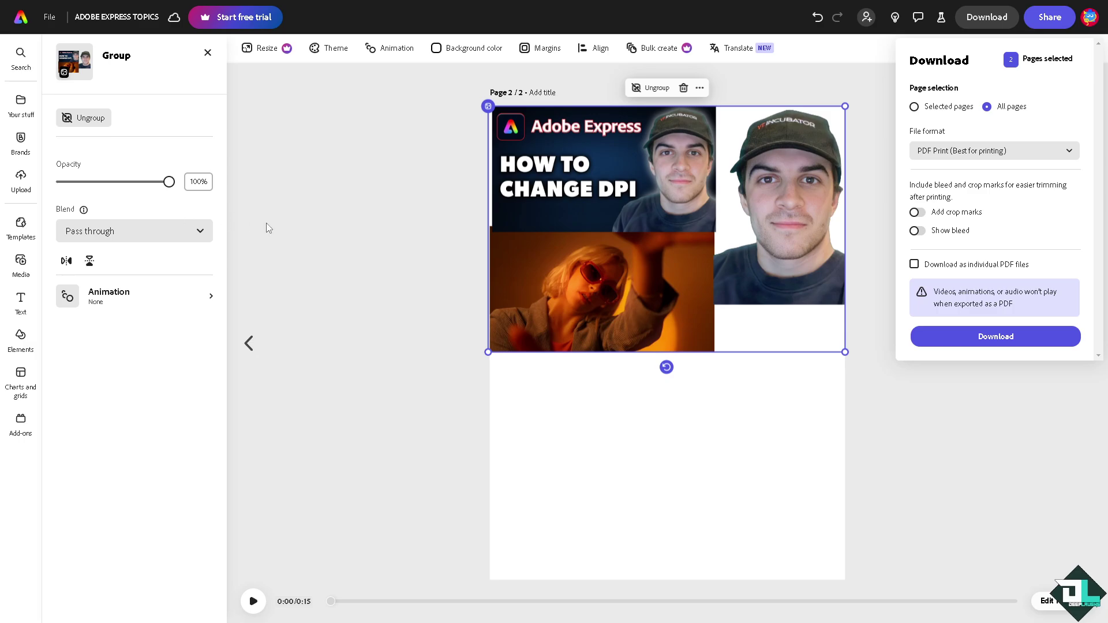
click(356, 214)
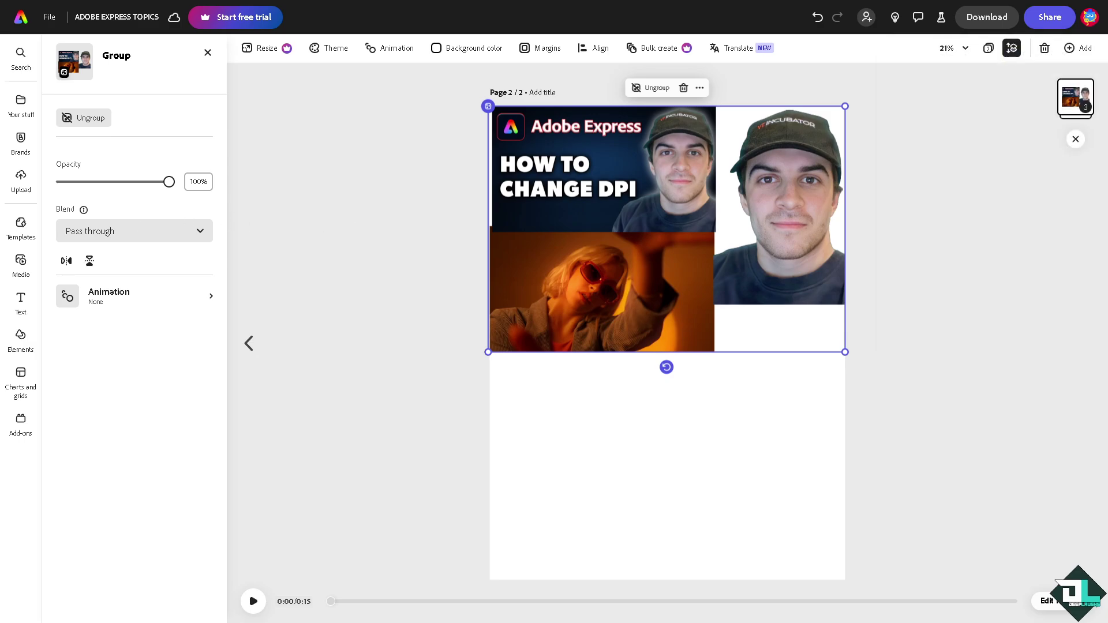